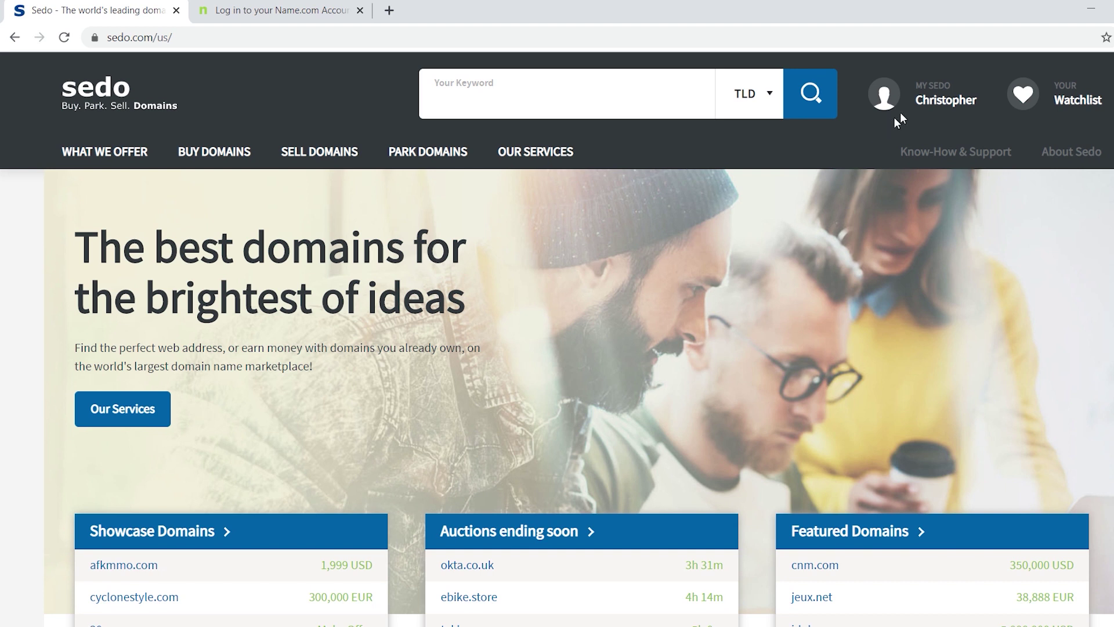
Go to My Sedo's My Domains and open the Domain Ownership Verification tab
{"action": "mouse_move", "coordinate": [907, 109]}
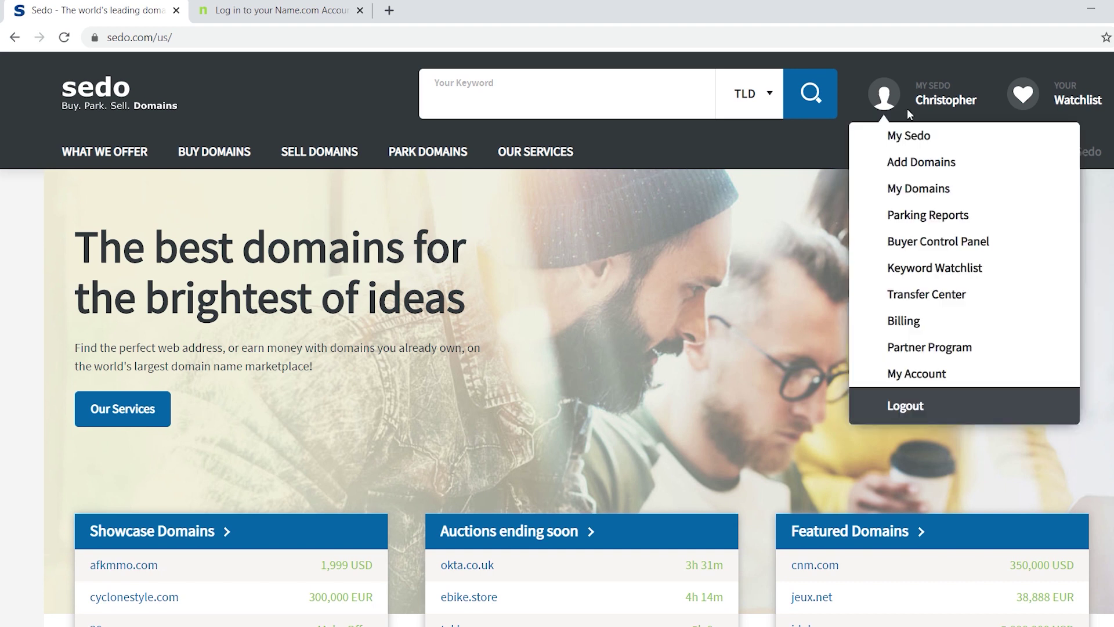
{"action": "left_click", "coordinate": [917, 193]}
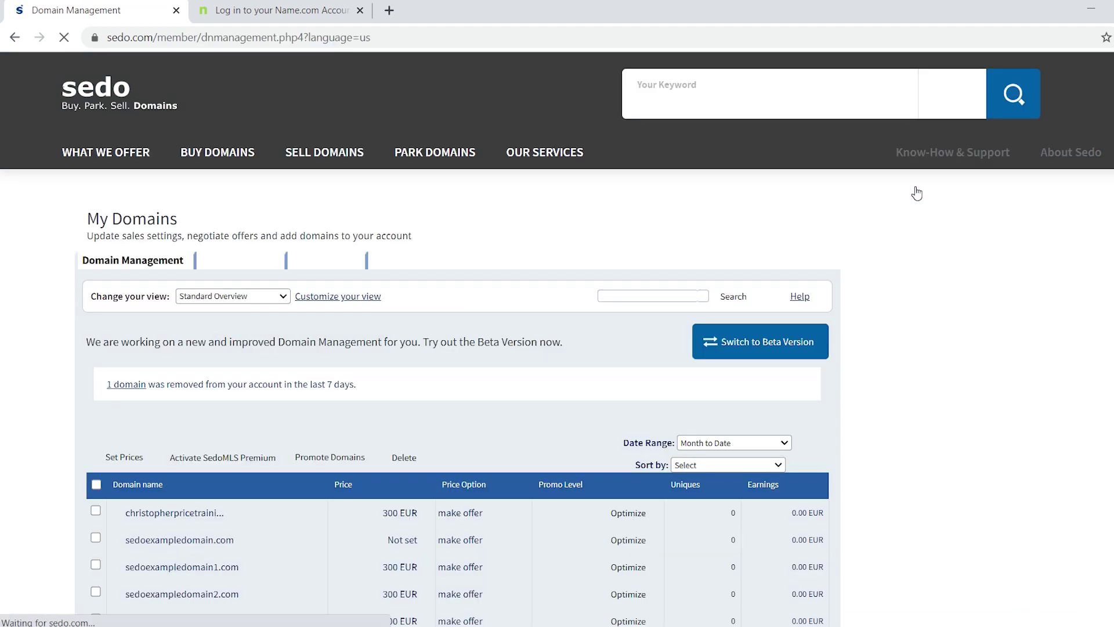
{"action": "left_click", "coordinate": [515, 263]}
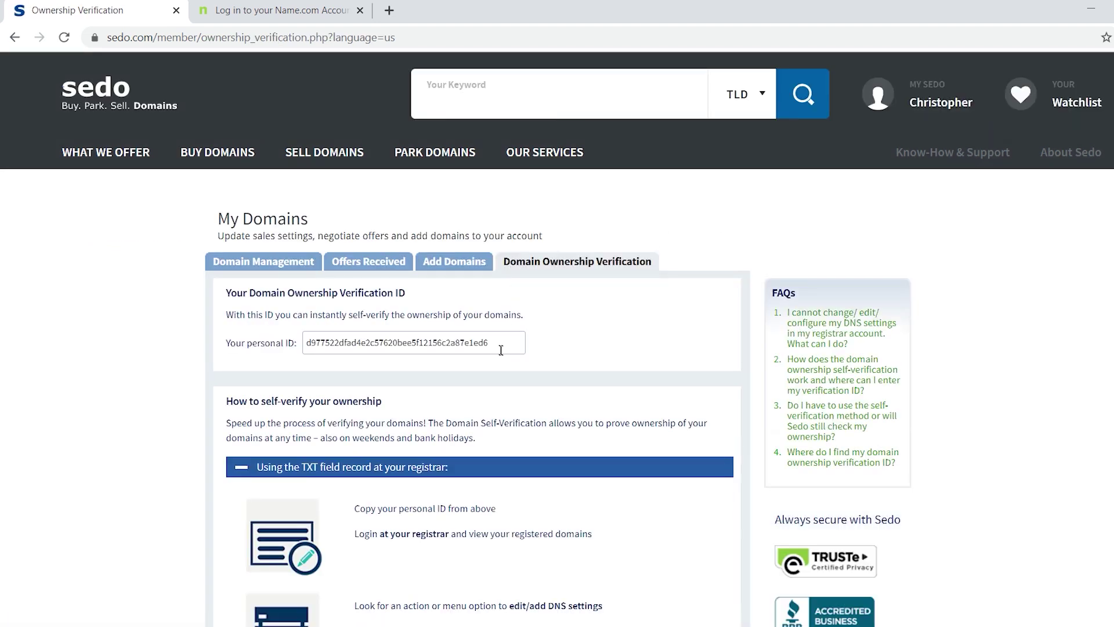
Select the personal verification ID and copy it to the clipboard
{"action": "left_click_drag", "start_coordinate": [497, 343], "coordinate": [305, 343]}
{"action": "right_click", "coordinate": [324, 344]}
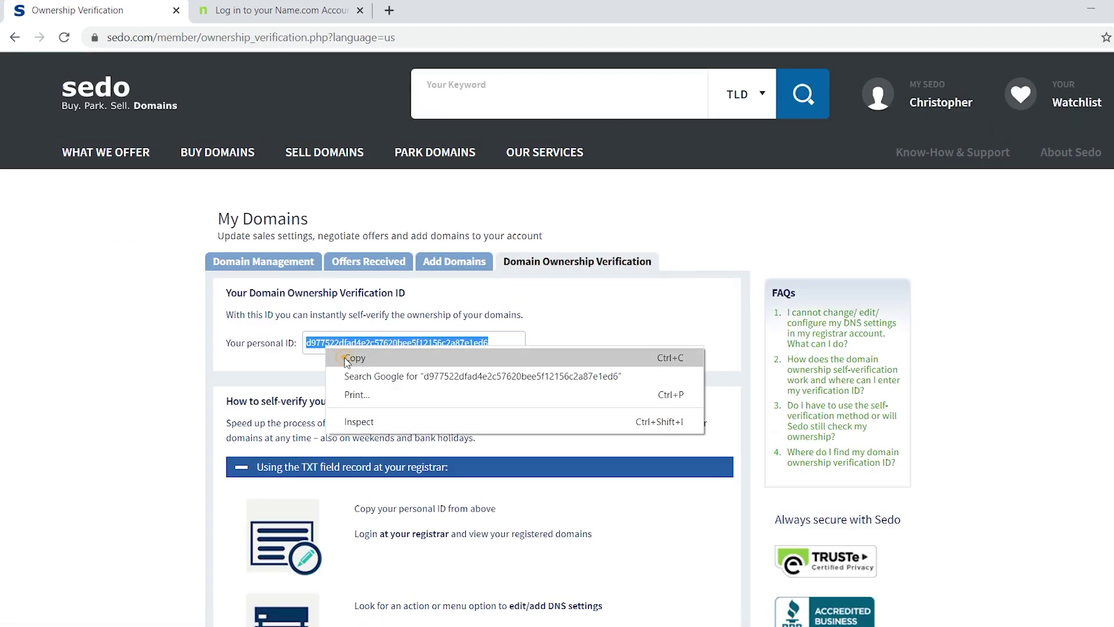
{"action": "left_click", "coordinate": [351, 358]}
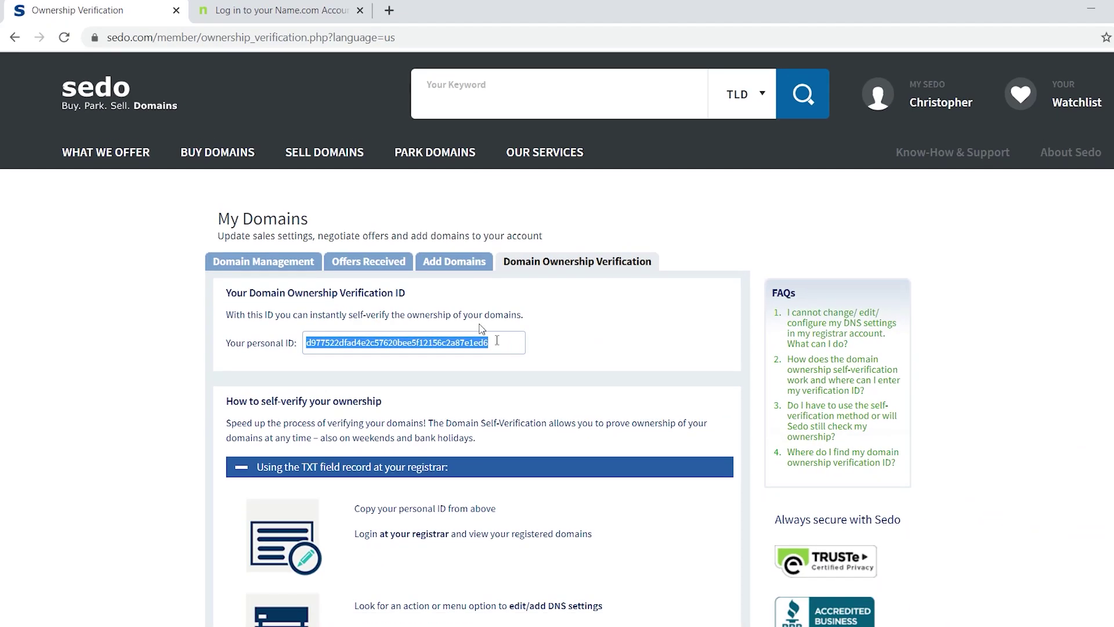
Log in to Name.com with the account username and password, then select sedoexampledomain.com in My Domains
{"action": "left_click", "coordinate": [277, 12]}
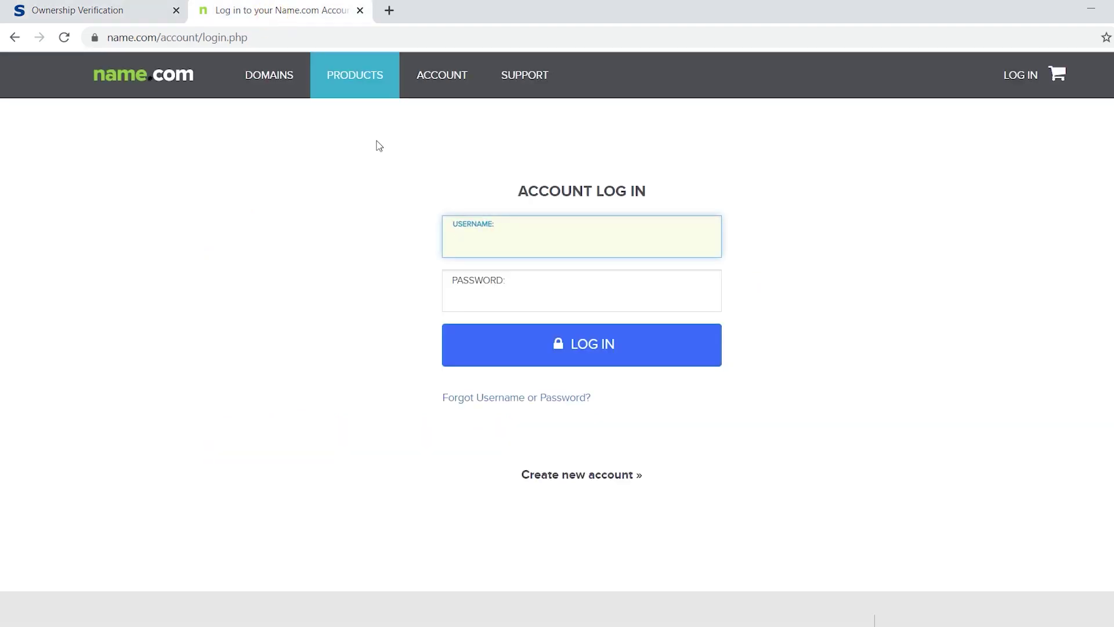
{"action": "left_click", "coordinate": [488, 247]}
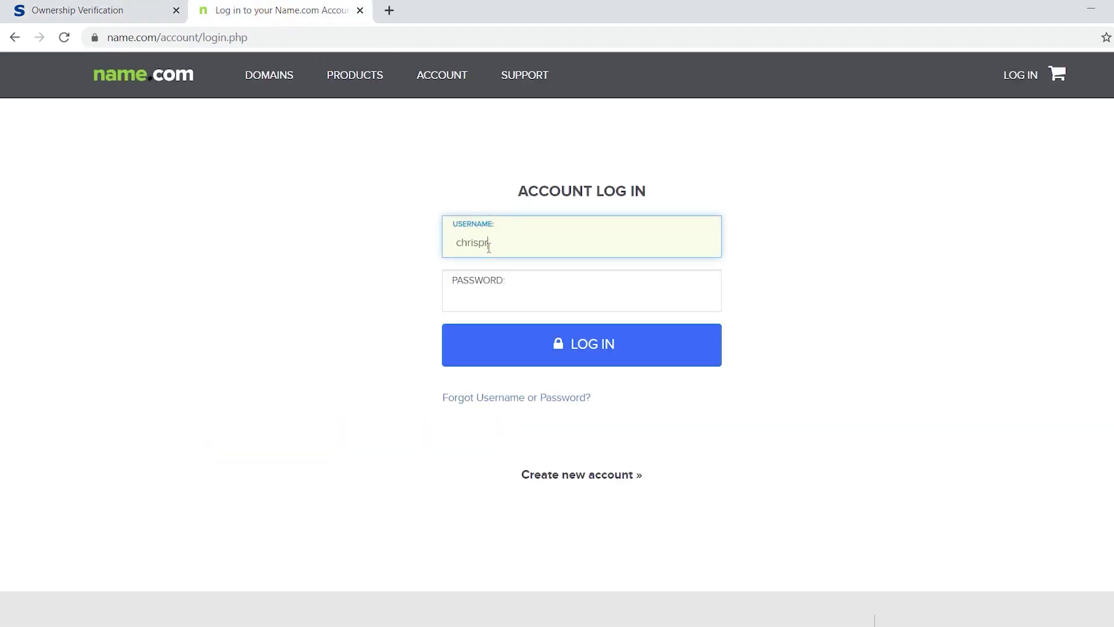
{"action": "left_click", "coordinate": [514, 296]}
{"action": "type", "text": "************"}
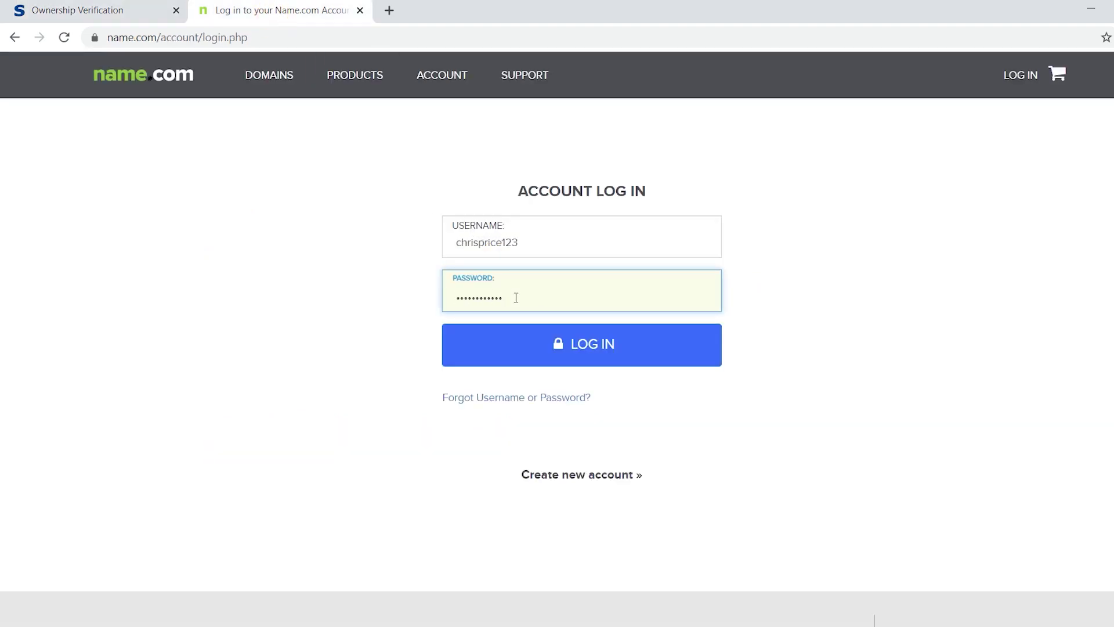
{"action": "left_click", "coordinate": [532, 354]}
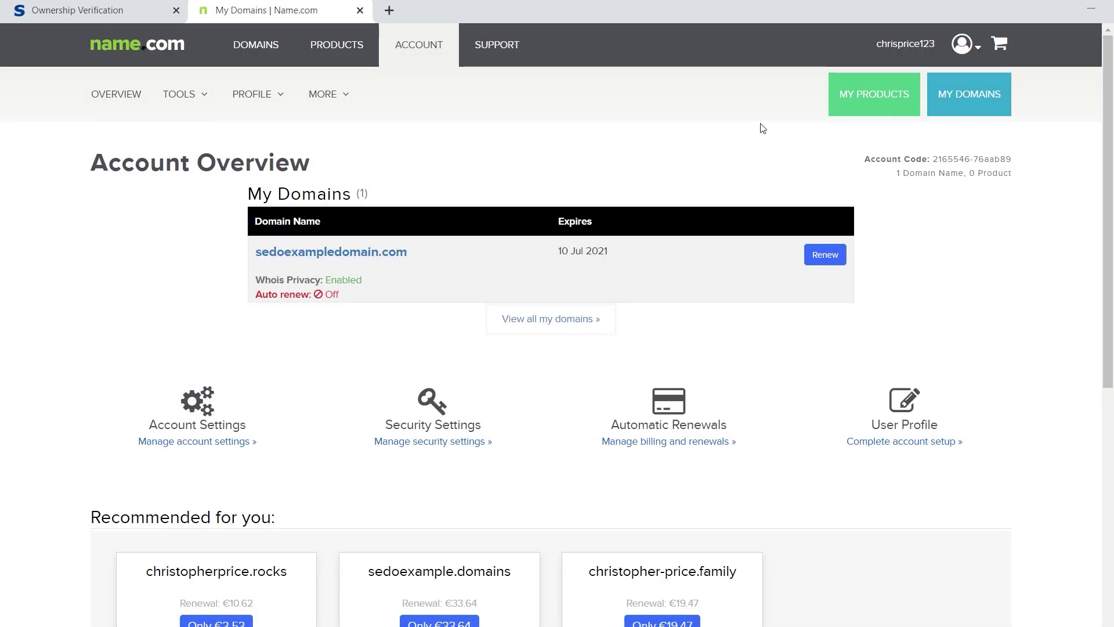
{"action": "left_click", "coordinate": [950, 86]}
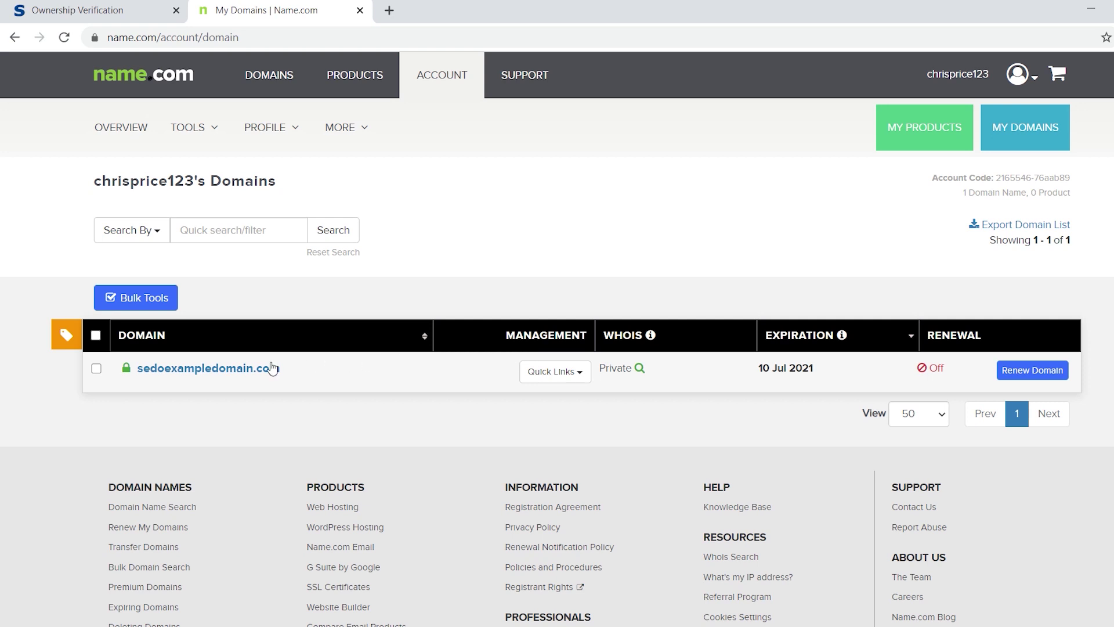
{"action": "left_click", "coordinate": [97, 369]}
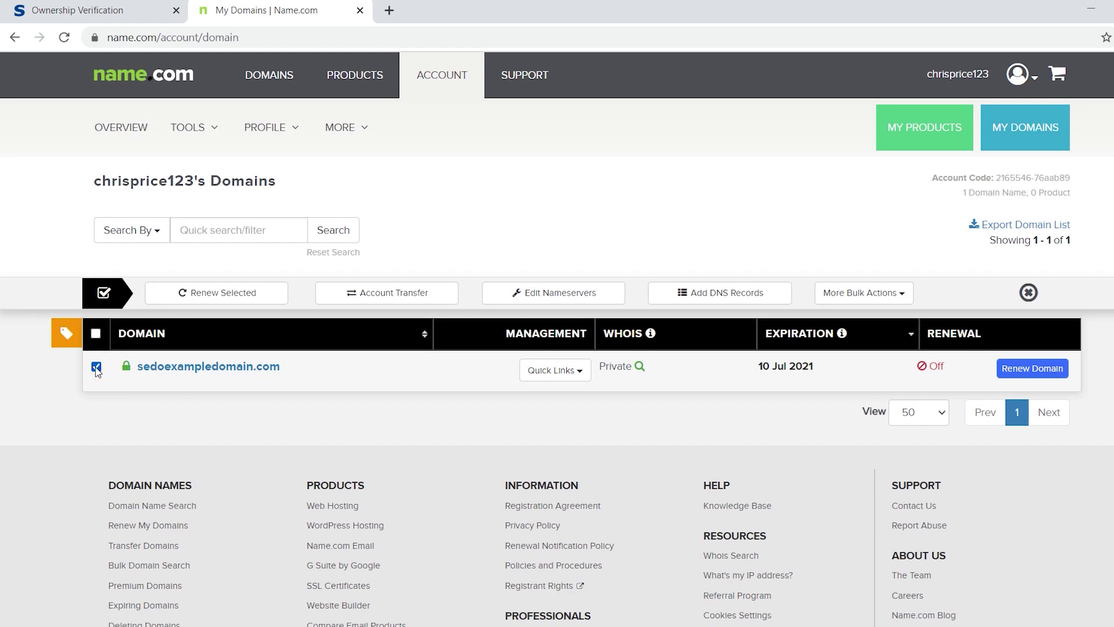
Start a bulk DNS record for the selected domain with record type TXT
{"action": "left_click", "coordinate": [699, 297]}
{"action": "left_click", "coordinate": [726, 383]}
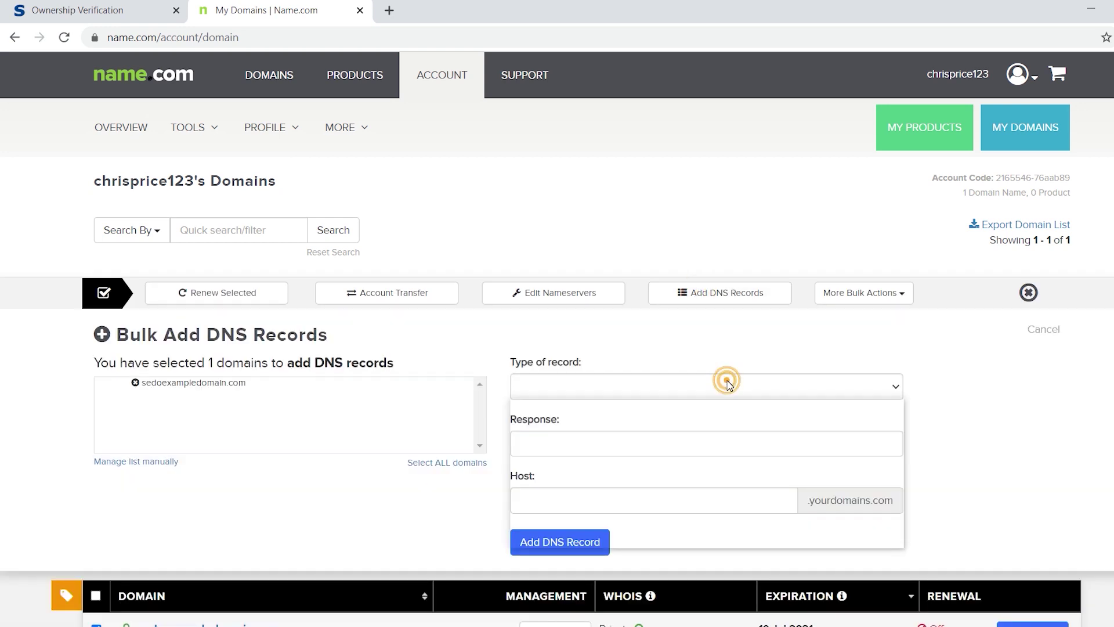
{"action": "left_click", "coordinate": [715, 509]}
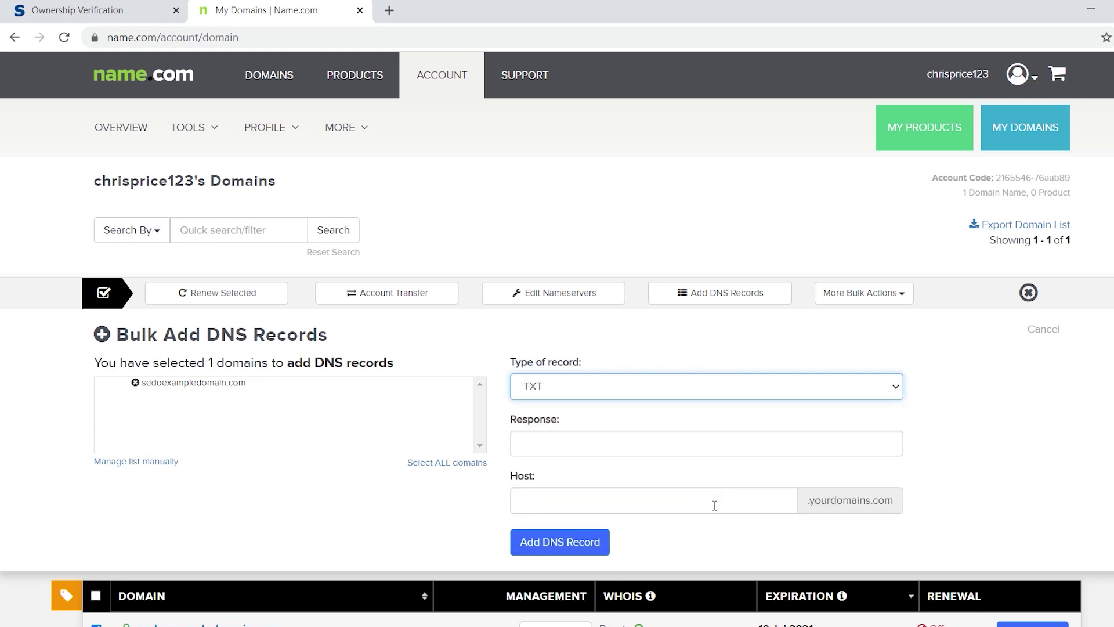
Copy the Sedo verification ID again and return to the Name.com record form
{"action": "left_click", "coordinate": [87, 10]}
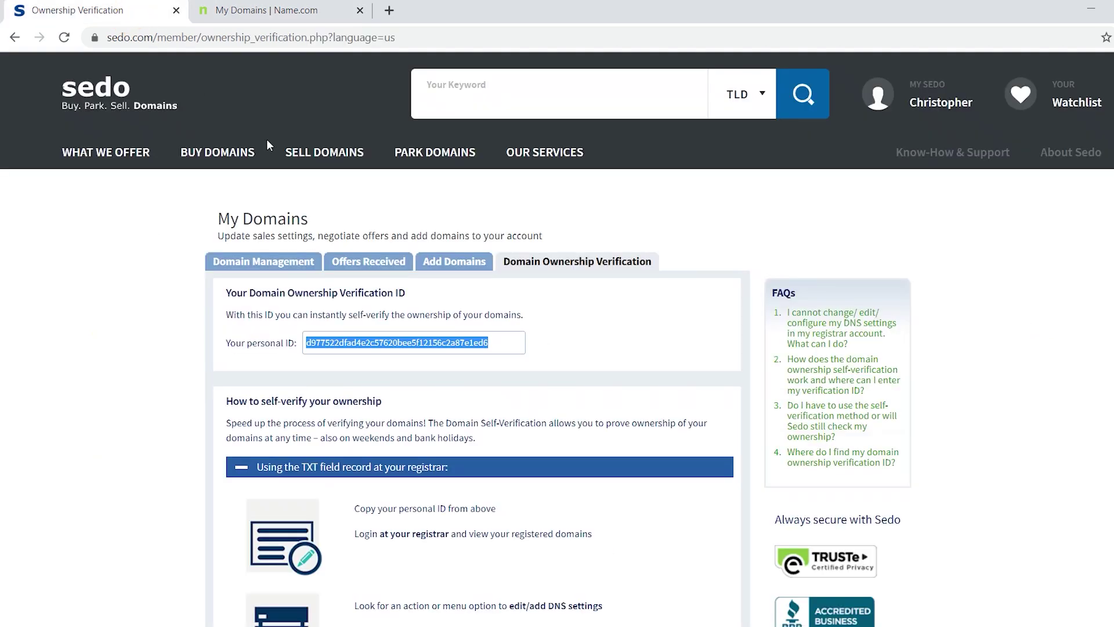
{"action": "right_click", "coordinate": [442, 342]}
{"action": "left_click", "coordinate": [465, 355]}
{"action": "left_click", "coordinate": [285, 10]}
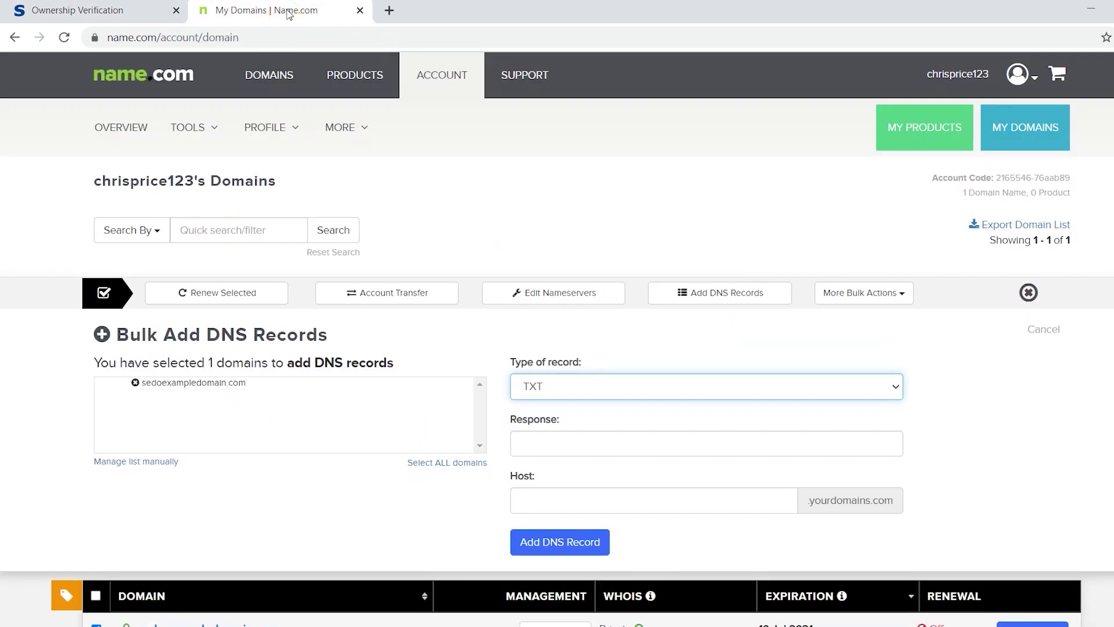
Paste the verification ID as the Response, set Host to @, and submit the TXT record
{"action": "left_click", "coordinate": [587, 442]}
{"action": "right_click", "coordinate": [589, 441]}
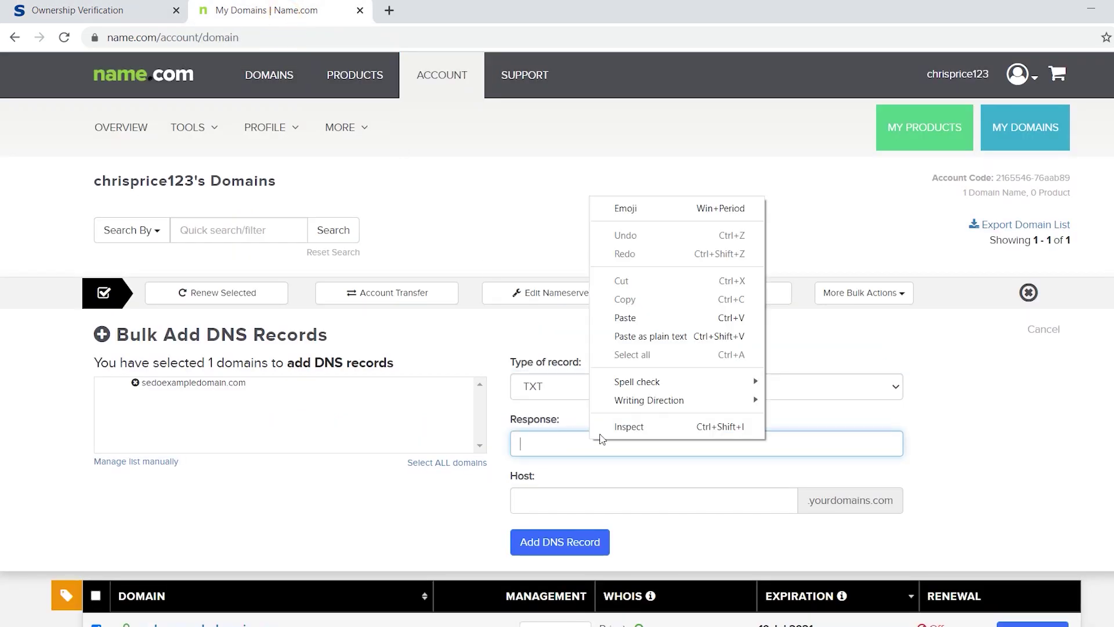
{"action": "left_click", "coordinate": [655, 318]}
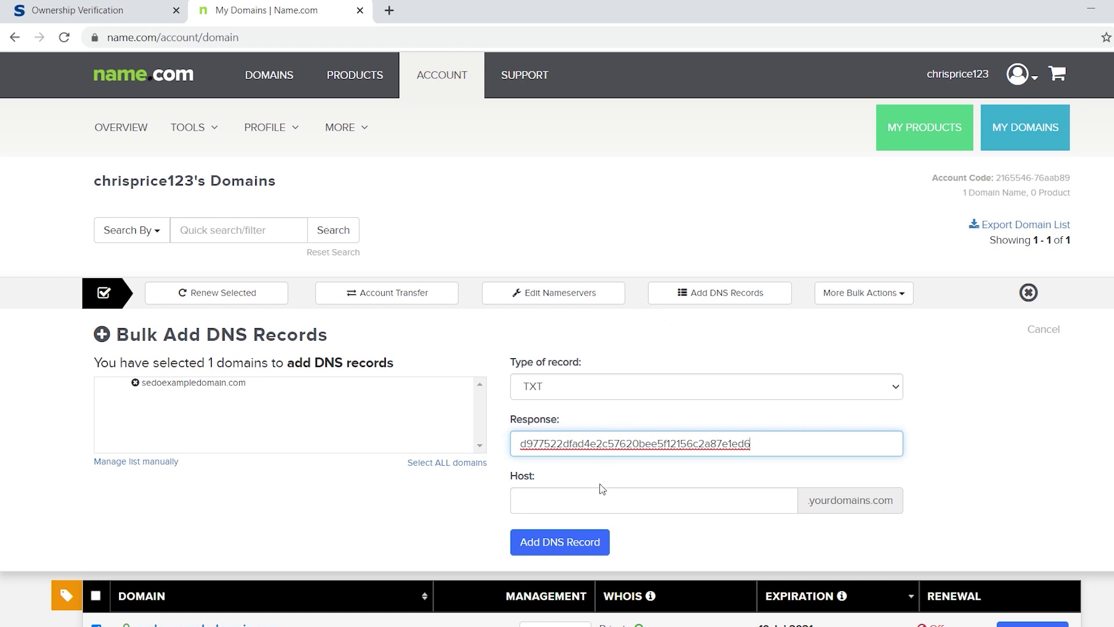
{"action": "left_click", "coordinate": [599, 504]}
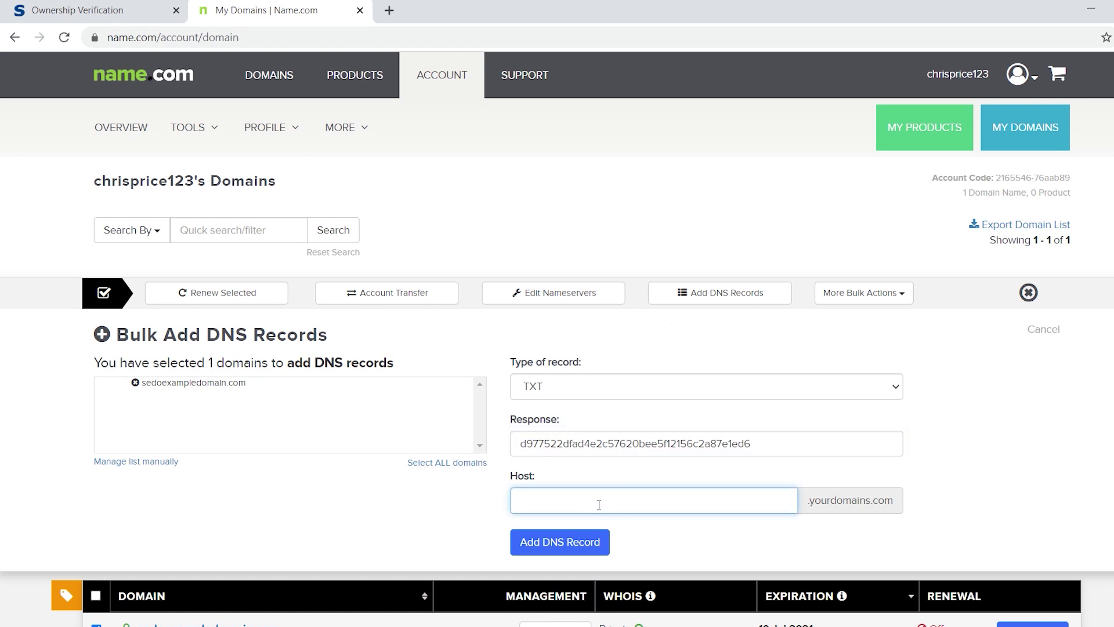
{"action": "type", "text": "@"}
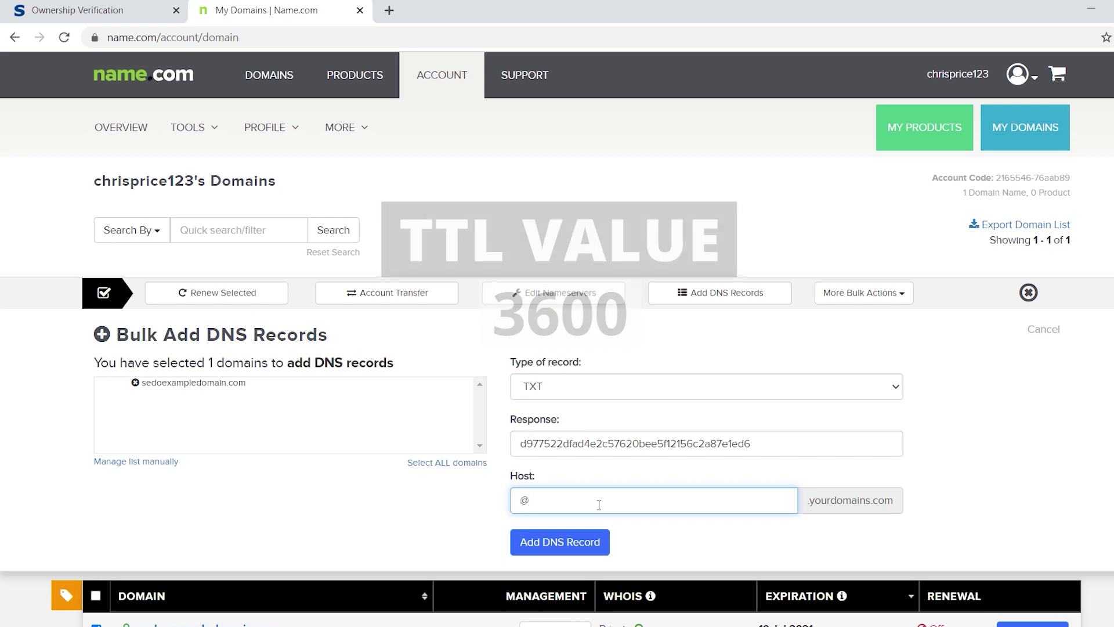
{"action": "left_click", "coordinate": [577, 539]}
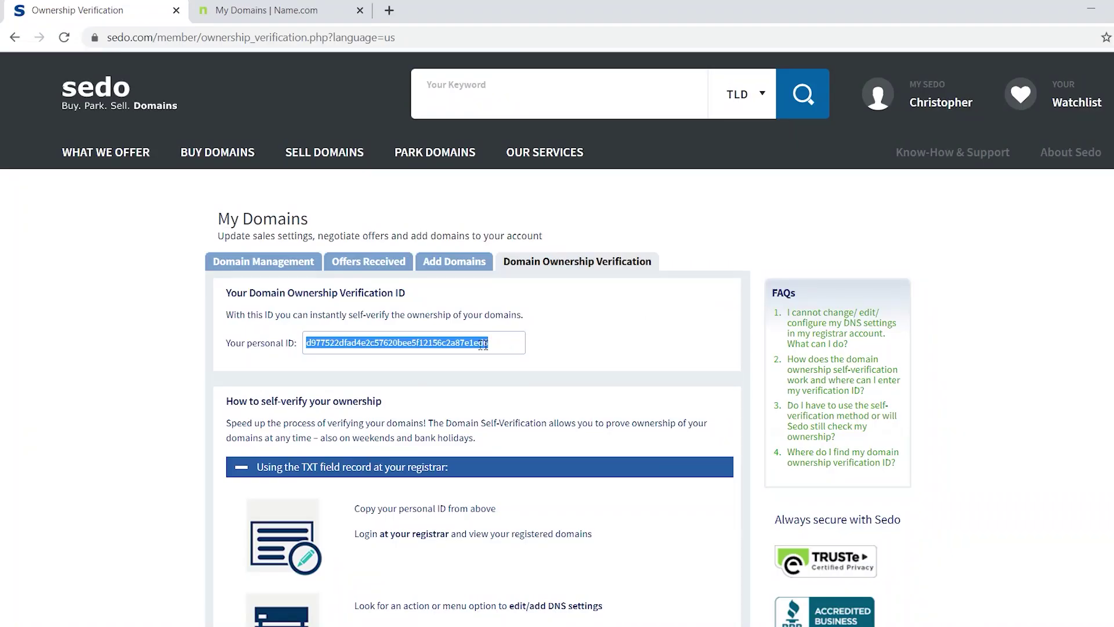
Copy the selected Sedo verification ID and switch back to the Name.com domains list
{"action": "right_click", "coordinate": [472, 349]}
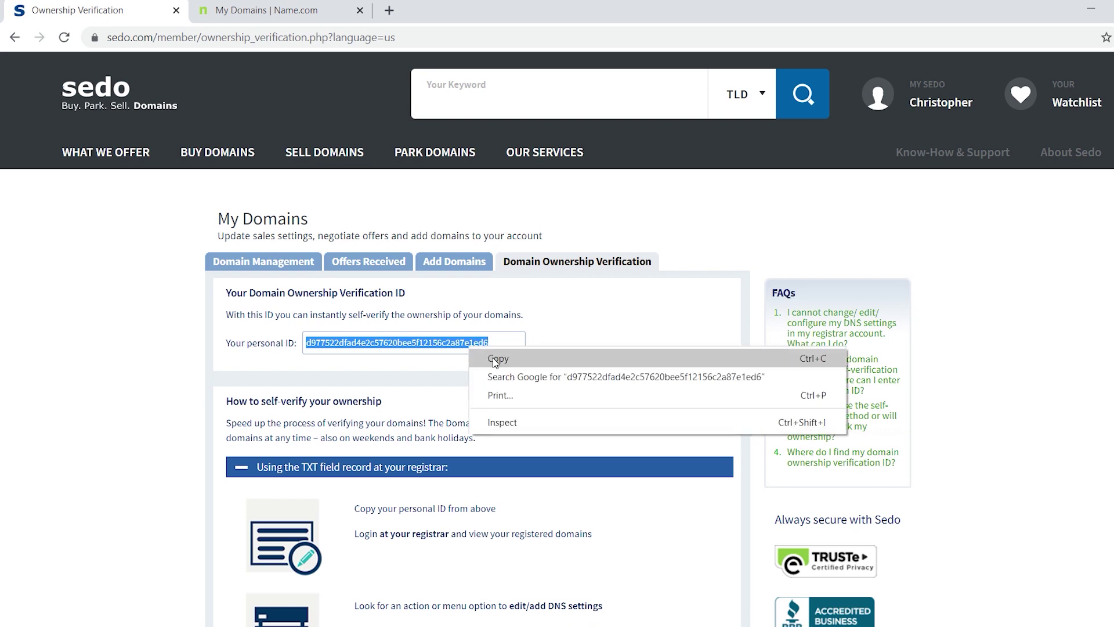
{"action": "left_click", "coordinate": [495, 360]}
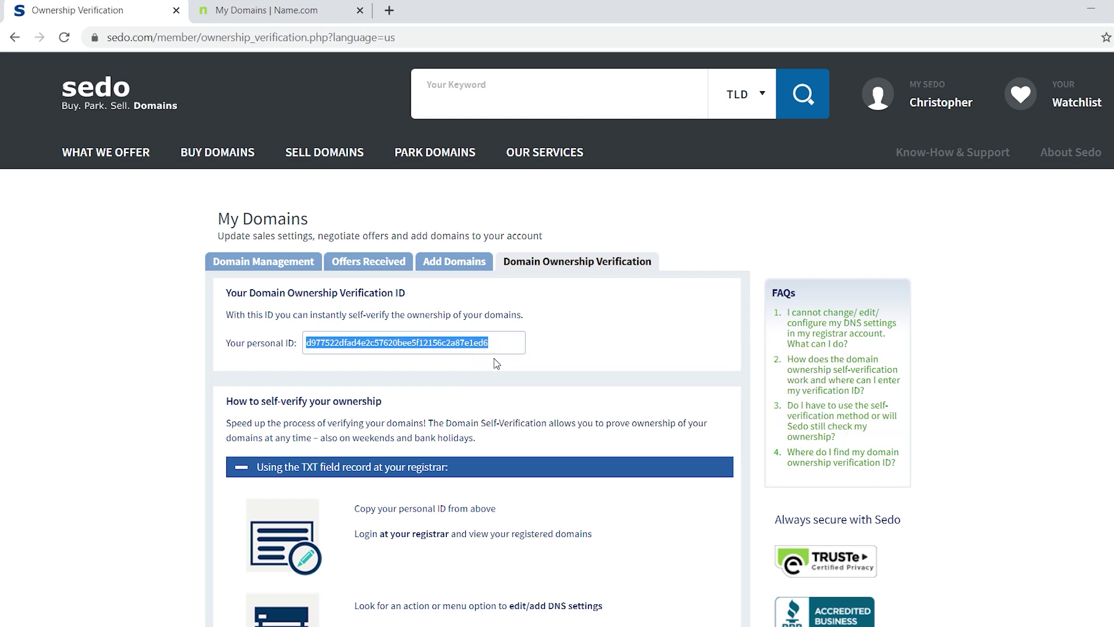
{"action": "left_click", "coordinate": [293, 12]}
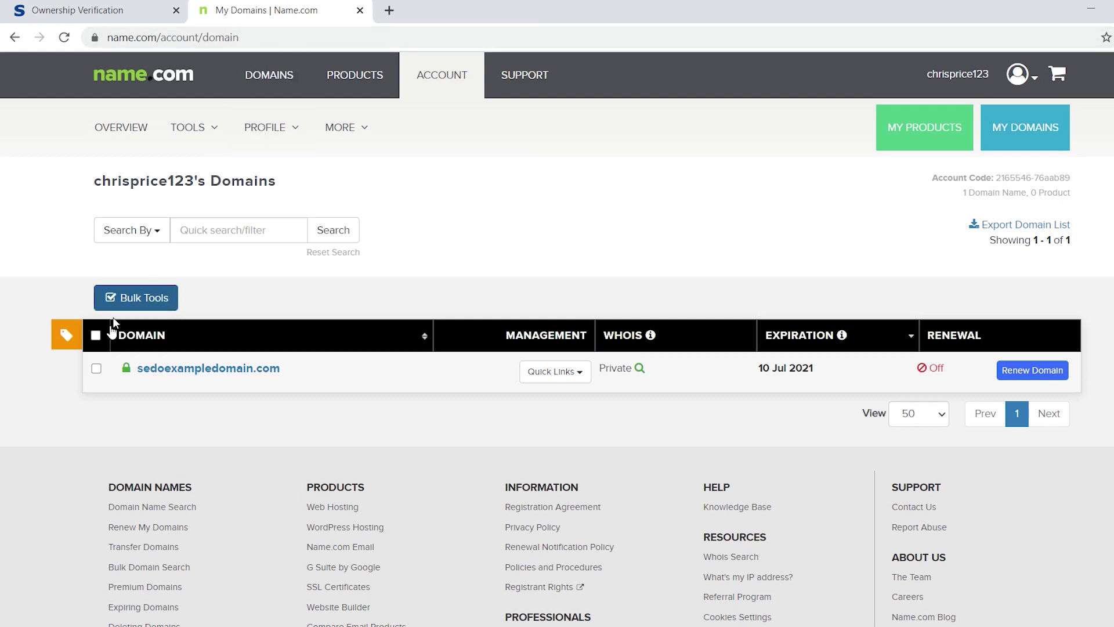
Select sedoexampledomain.com and start a bulk DNS record of type CNAME
{"action": "left_click", "coordinate": [96, 367]}
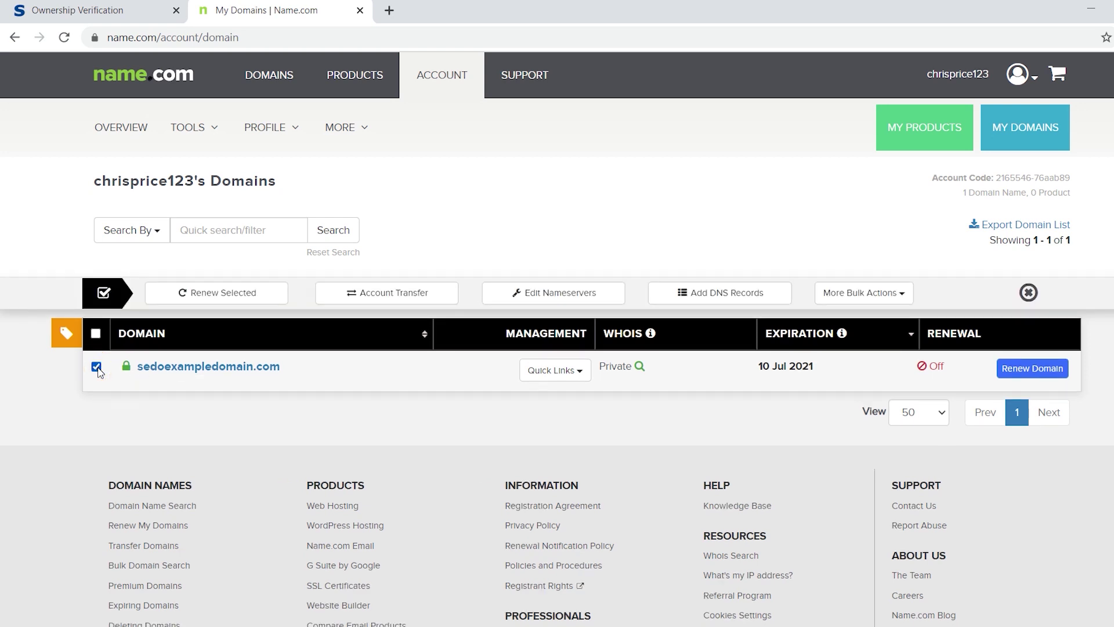
{"action": "left_click", "coordinate": [708, 297]}
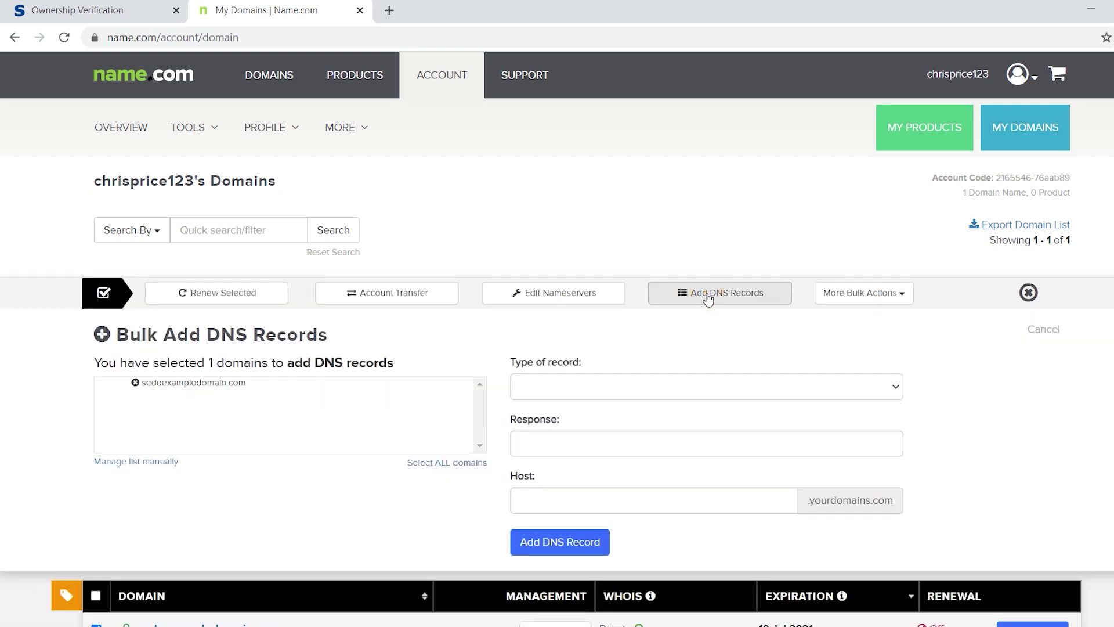
{"action": "left_click", "coordinate": [717, 386]}
{"action": "left_click", "coordinate": [711, 431]}
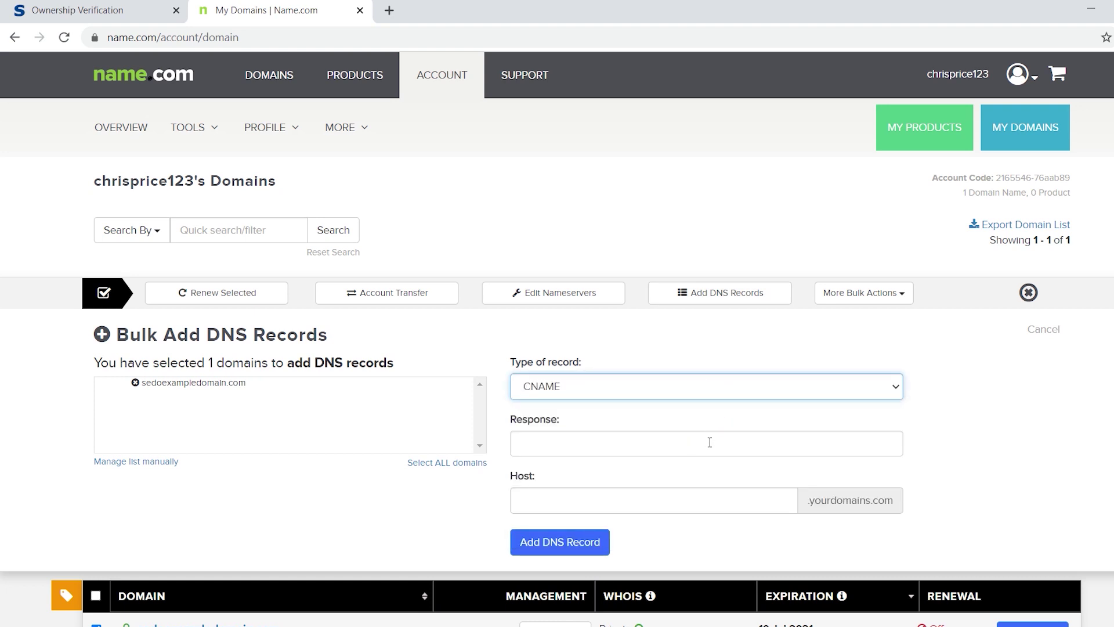
Paste the verification ID as Host, enter verify.sedo.com as Response, and submit the CNAME record
{"action": "left_click", "coordinate": [693, 501]}
{"action": "right_click", "coordinate": [693, 502]}
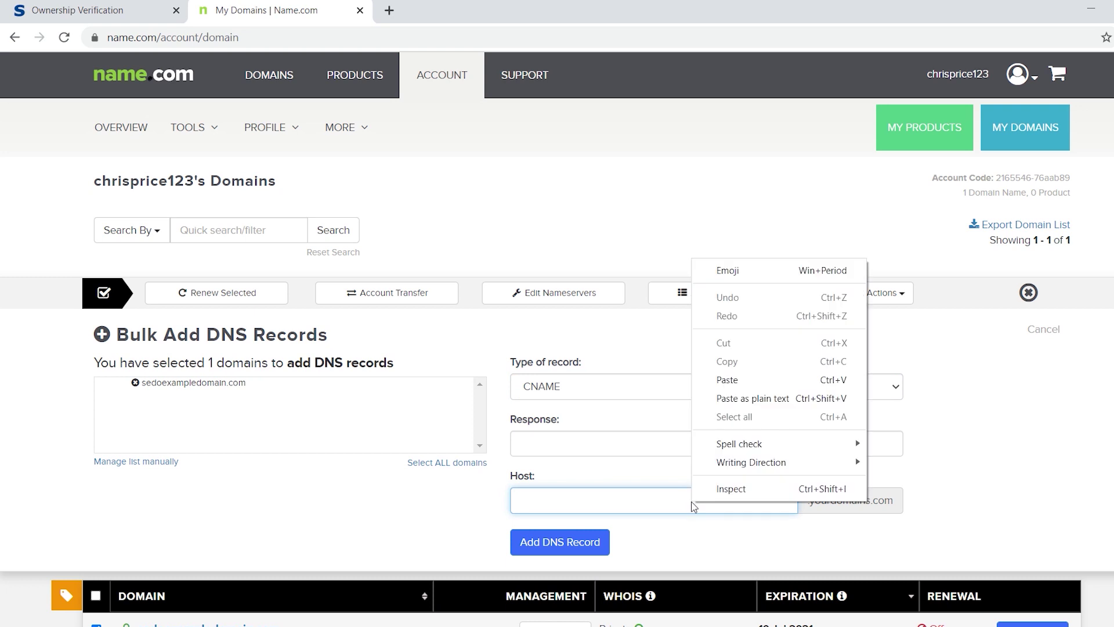
{"action": "left_click", "coordinate": [758, 380]}
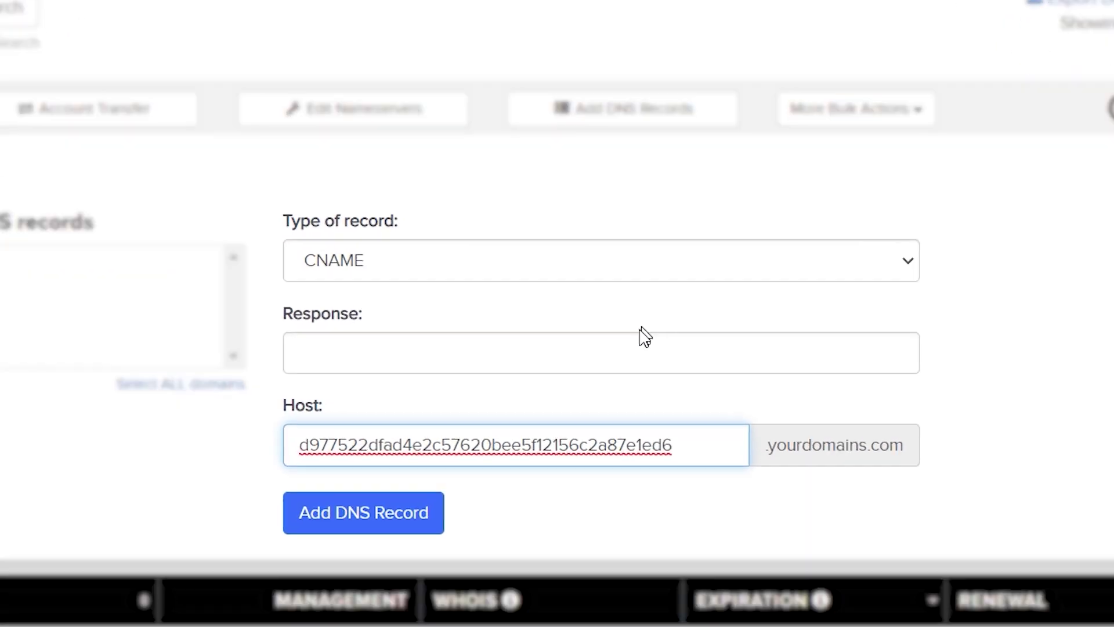
{"action": "left_click", "coordinate": [720, 445]}
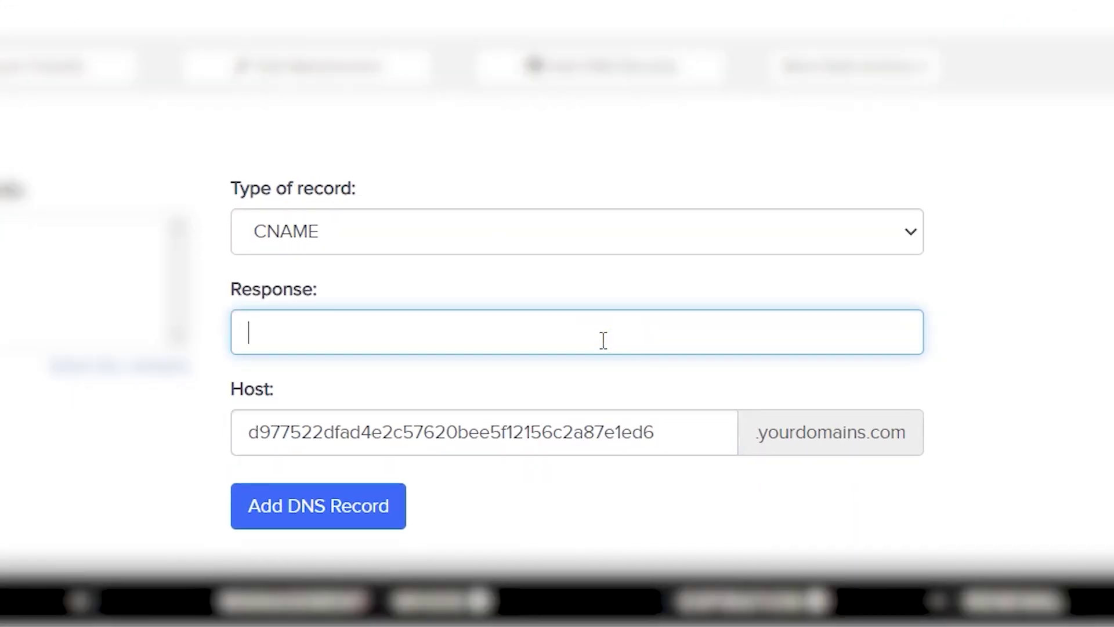
{"action": "type", "text": "verify.sed"}
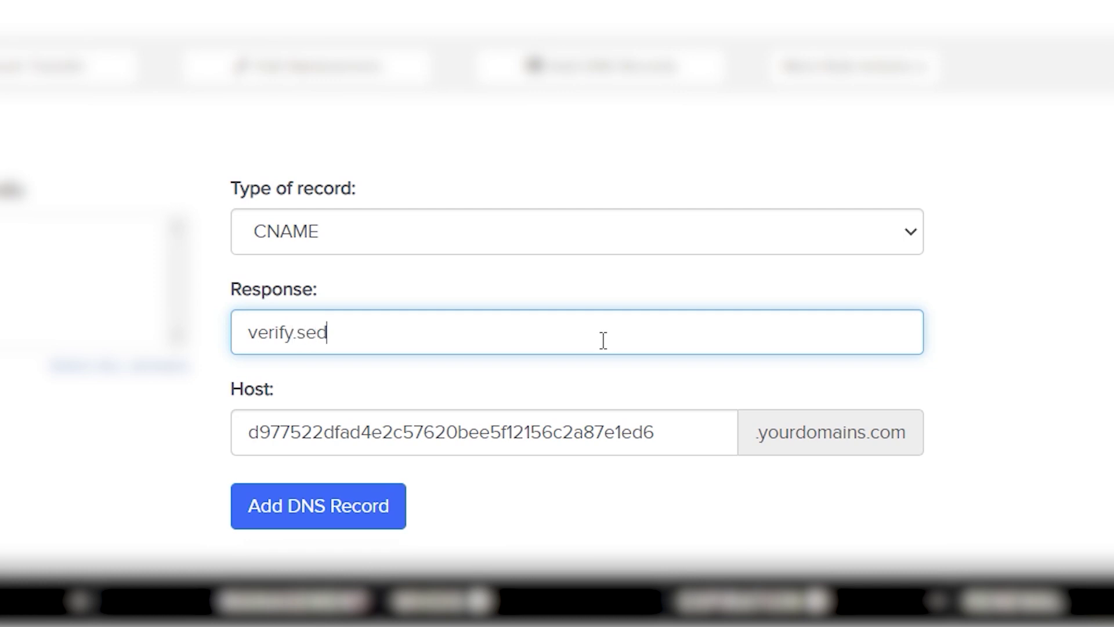
{"action": "type", "text": "o.com"}
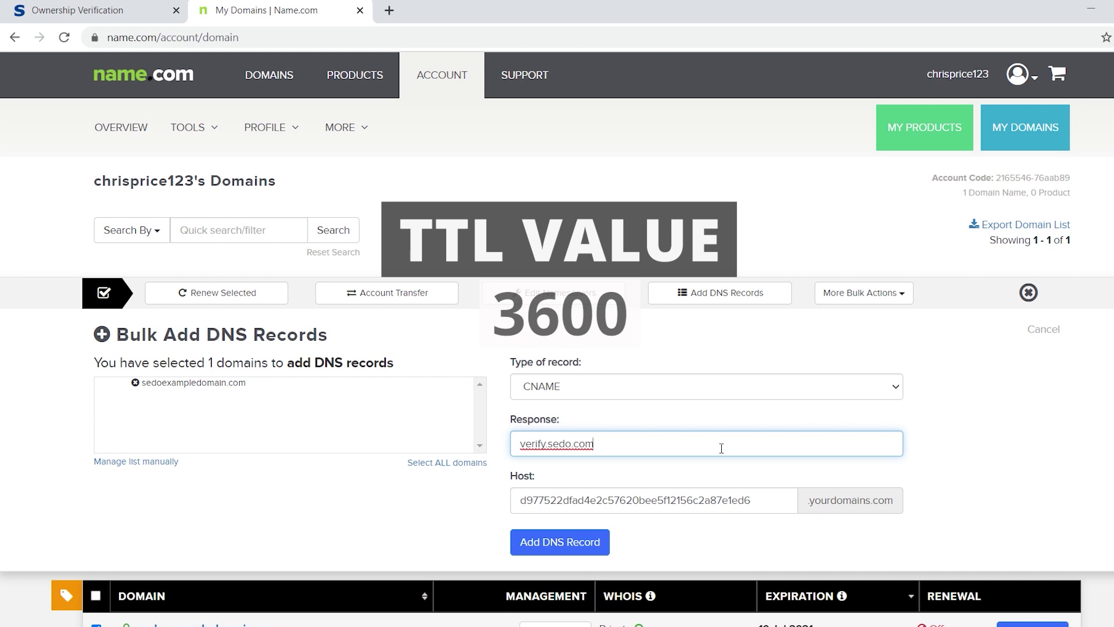
{"action": "key", "text": "Tab"}
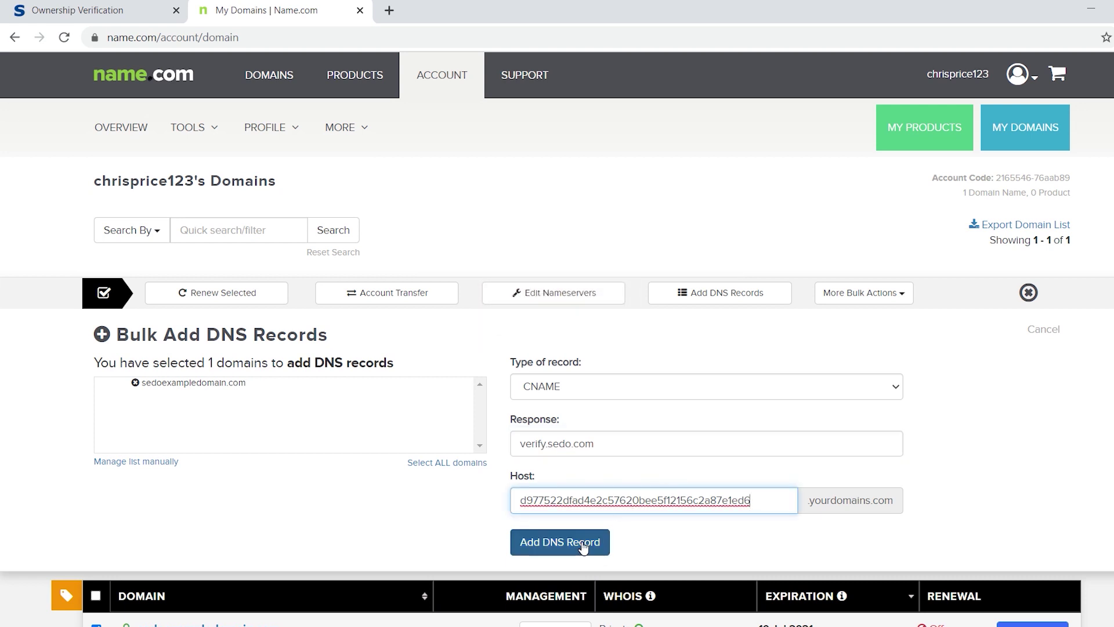
{"action": "left_click", "coordinate": [583, 546]}
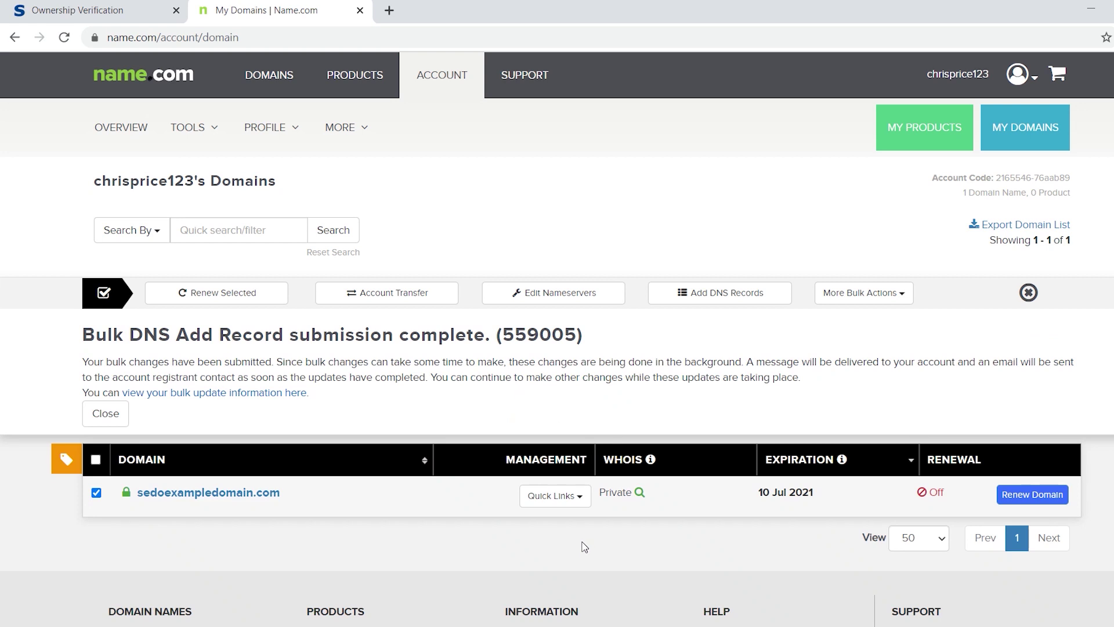